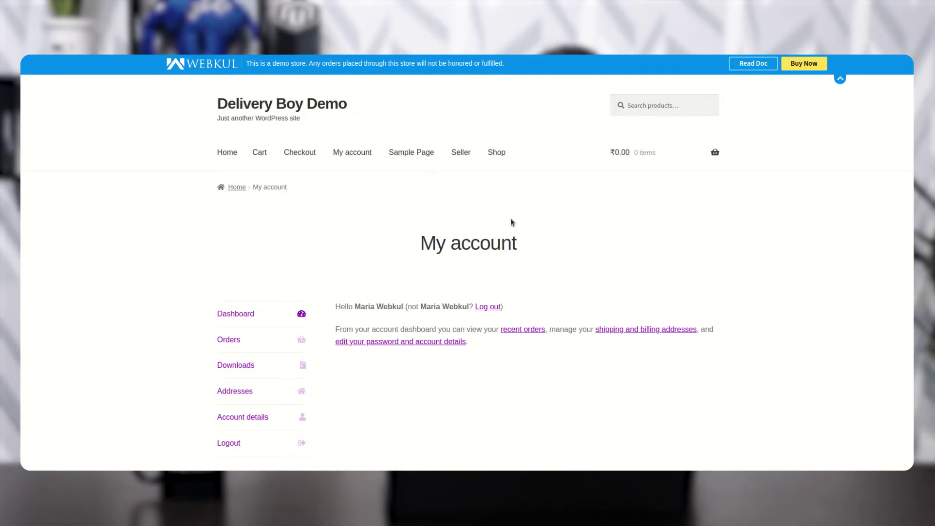
Step: Browse the Shop product grid and open the Beanie product page
left_click(660, 106)
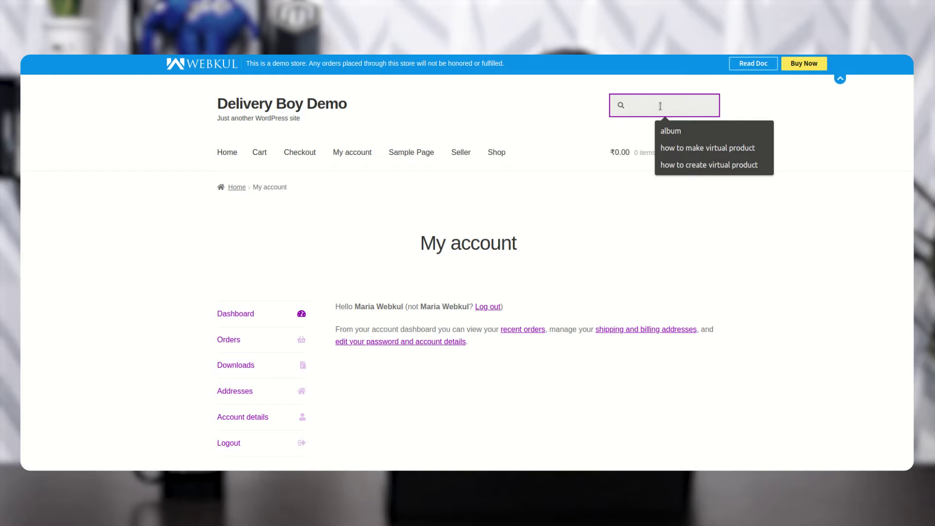
left_click(506, 154)
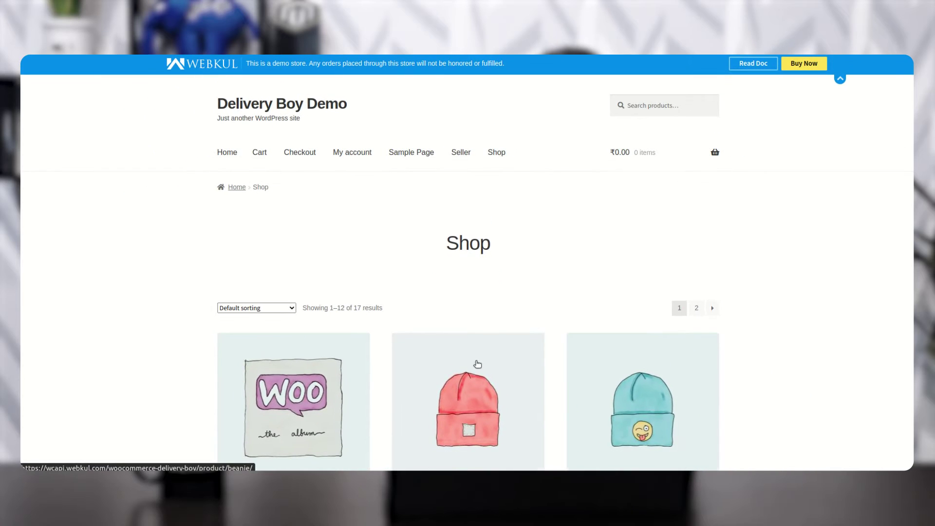
scroll(477, 365, "down", 5)
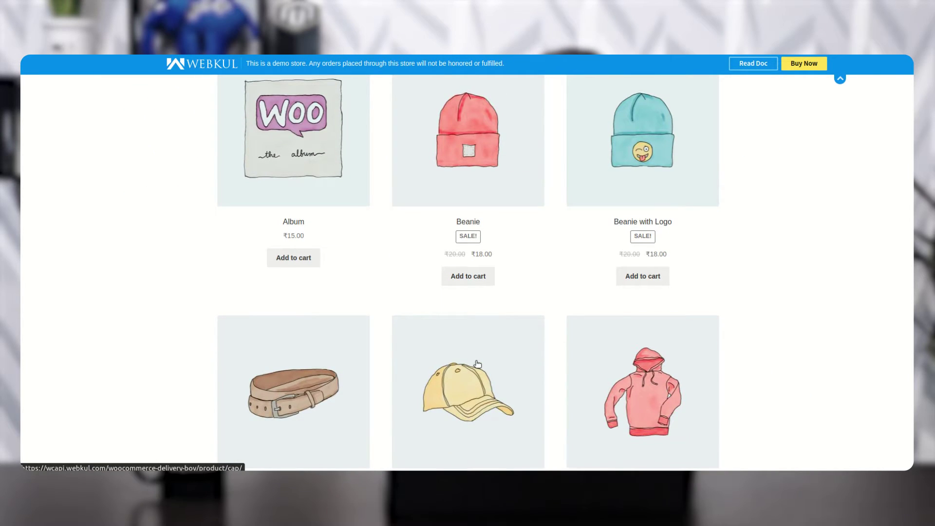
scroll(455, 407, "down", 6)
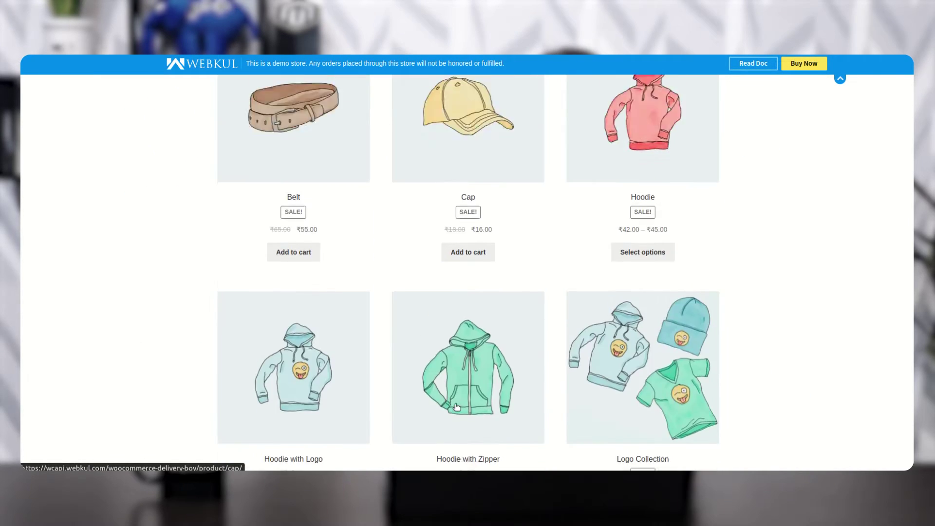
scroll(457, 406, "up", 7)
scroll(457, 407, "down", 1)
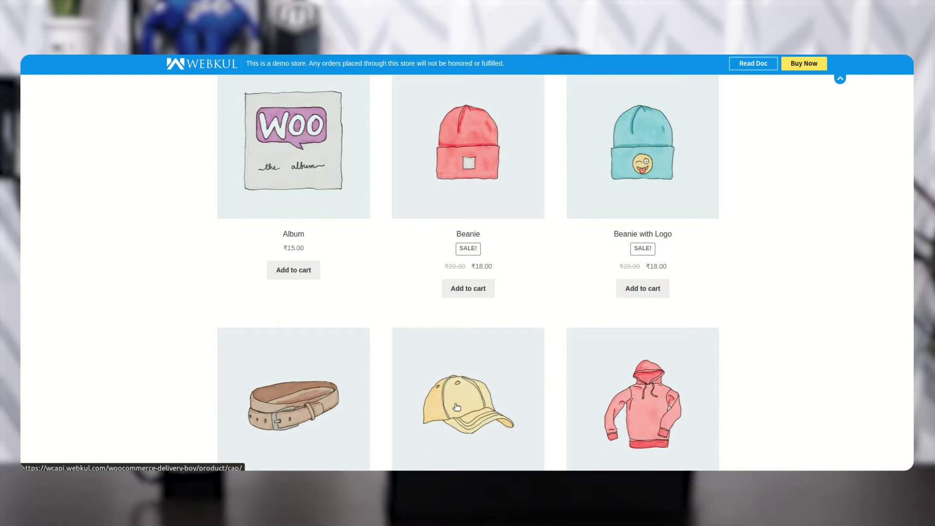
left_click(449, 196)
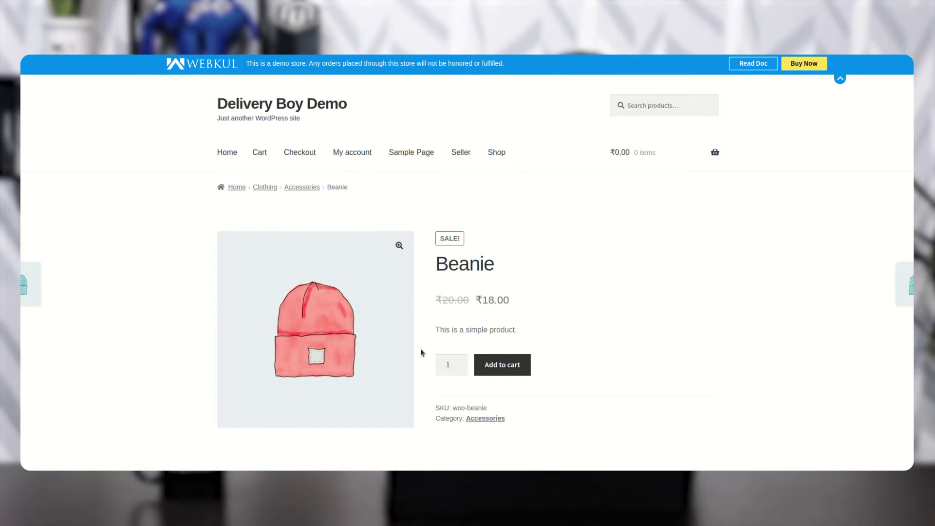
Step: Add one Beanie at ₹18.00 to the cart
scroll(460, 340, "down", 4)
scroll(459, 340, "up", 2)
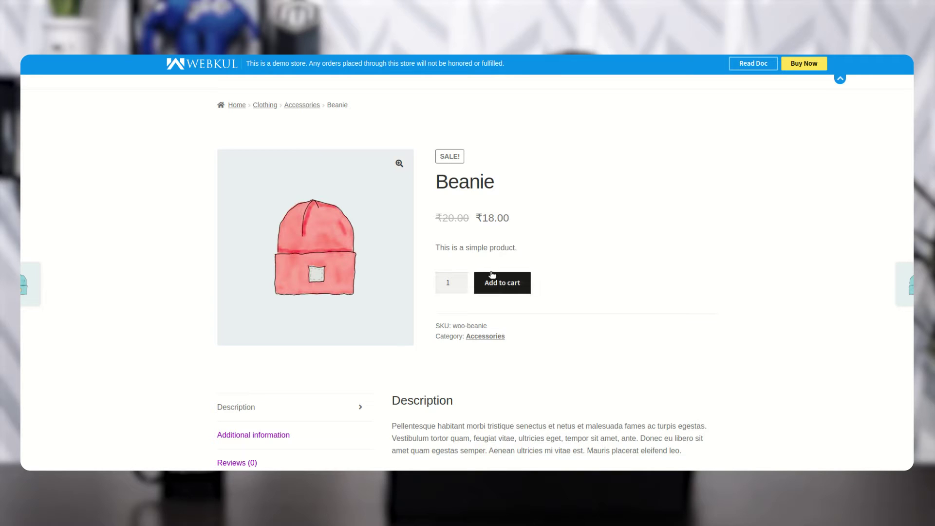
left_click(501, 286)
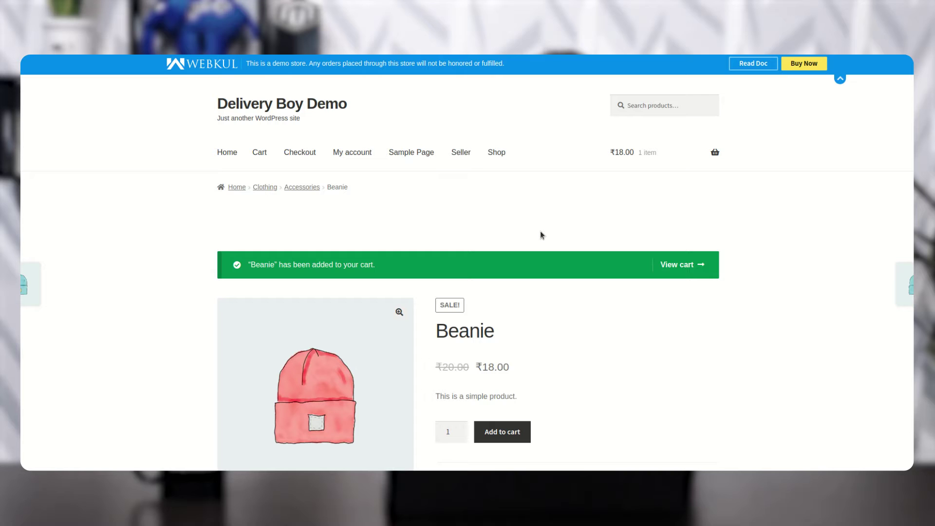
Step: Check out the Beanie with Cash on delivery, placing order 102 for ₹28.00
left_click(686, 265)
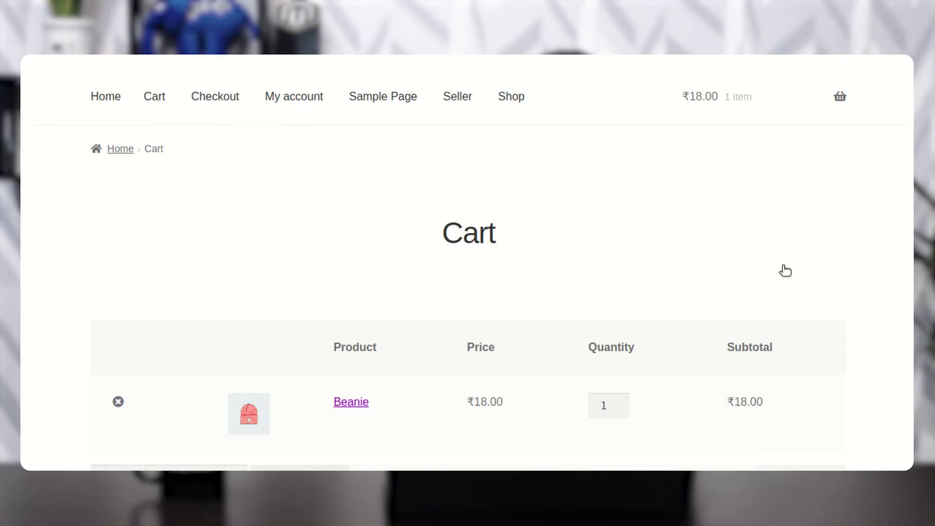
scroll(481, 315, "down", 5)
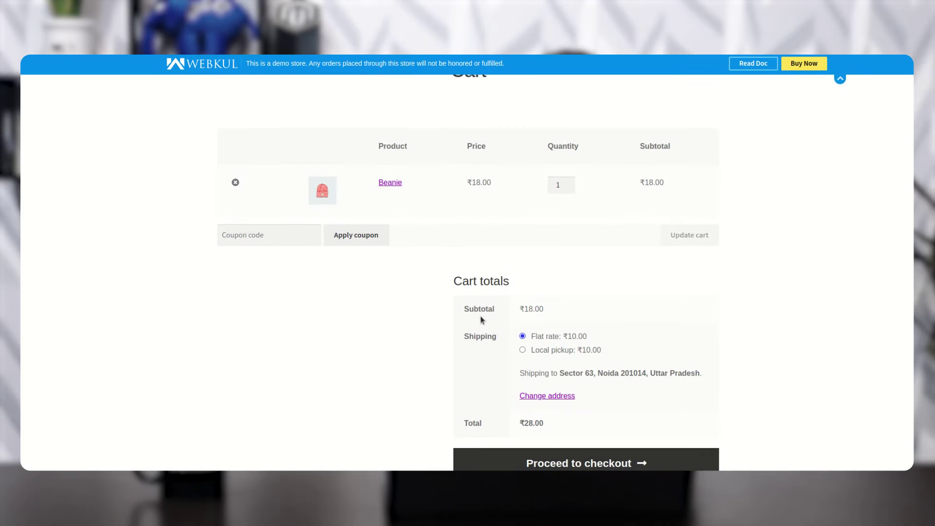
scroll(480, 316, "down", 3)
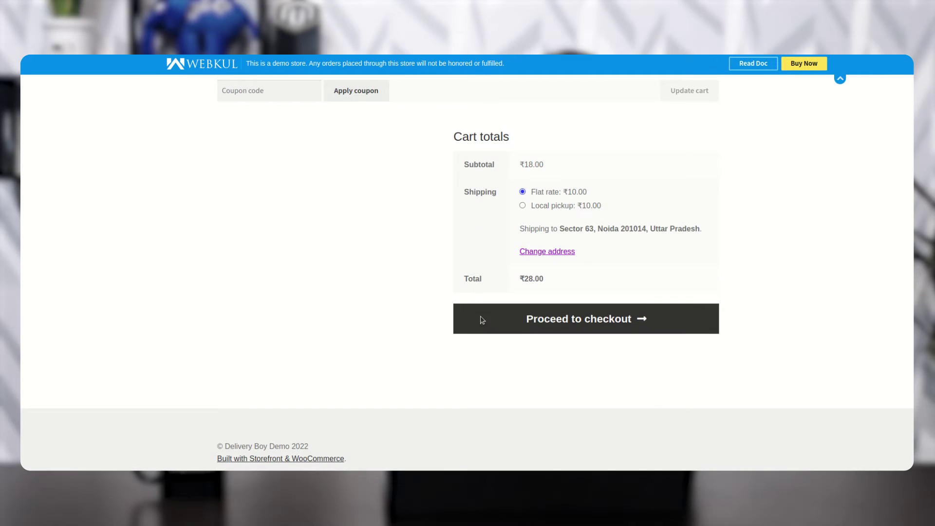
left_click(524, 332)
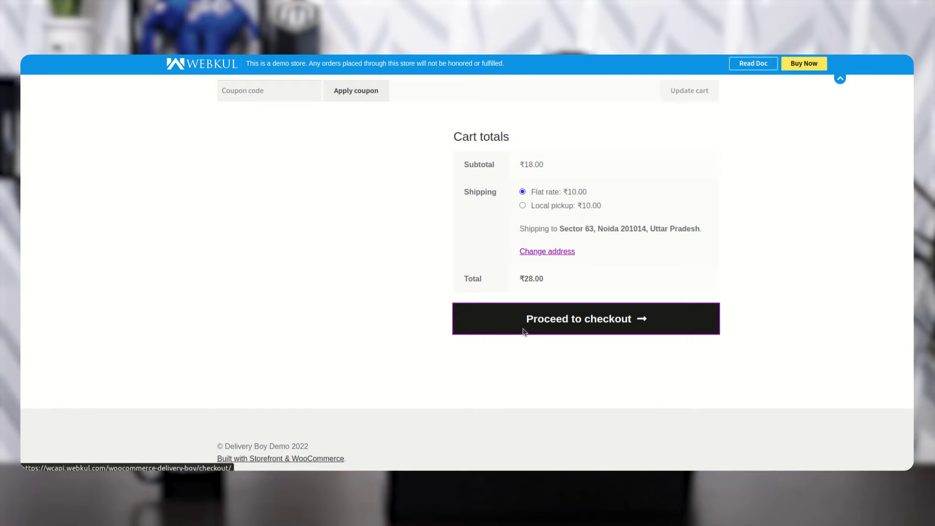
scroll(536, 376, "down", 4)
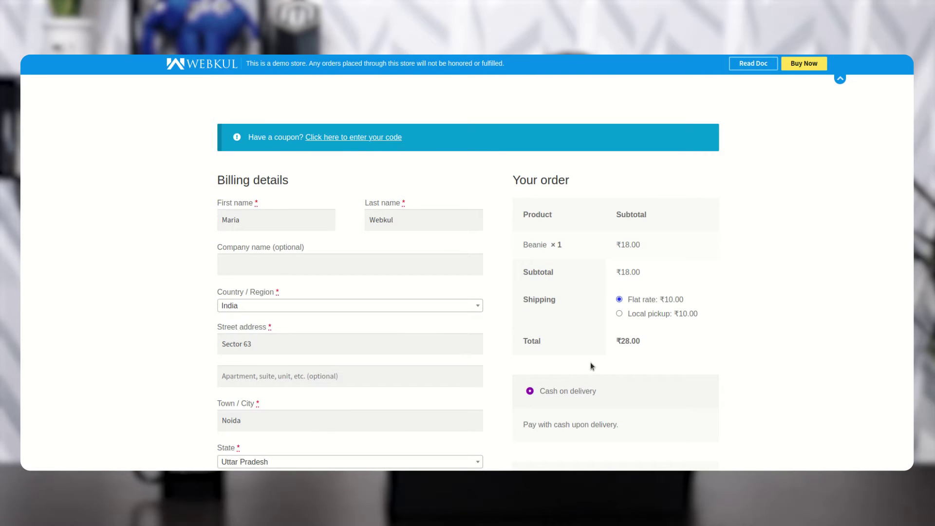
scroll(590, 361, "down", 5)
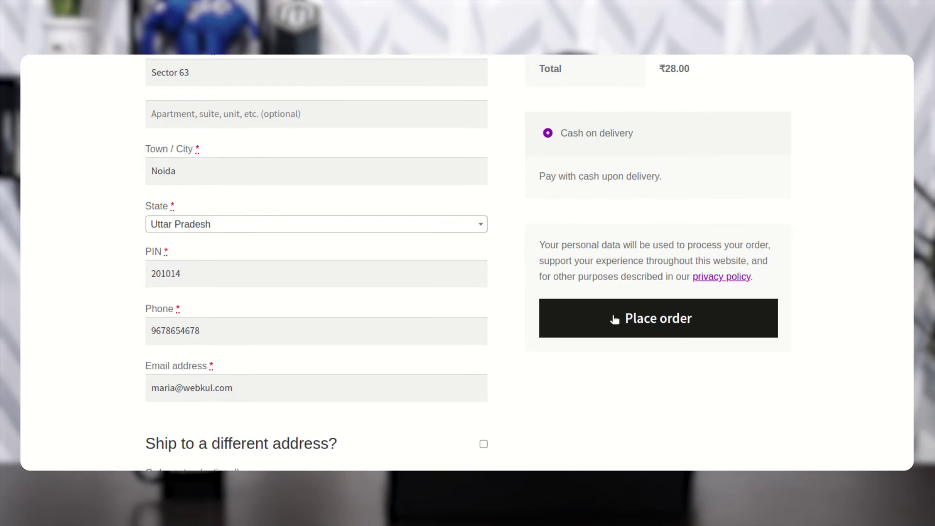
left_click(615, 319)
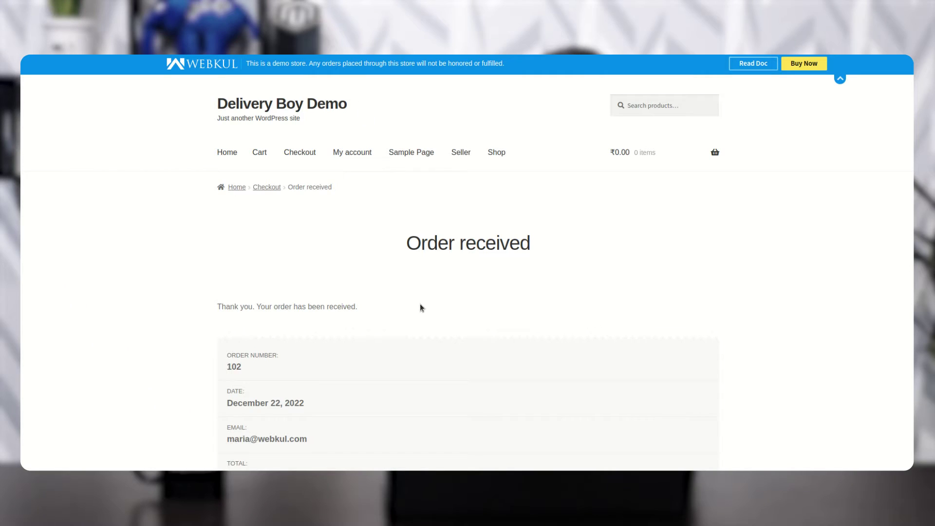
scroll(420, 306, "down", 3)
Step: Scroll through the Order received details for the ₹28.00 Beanie order
scroll(421, 308, "down", 3)
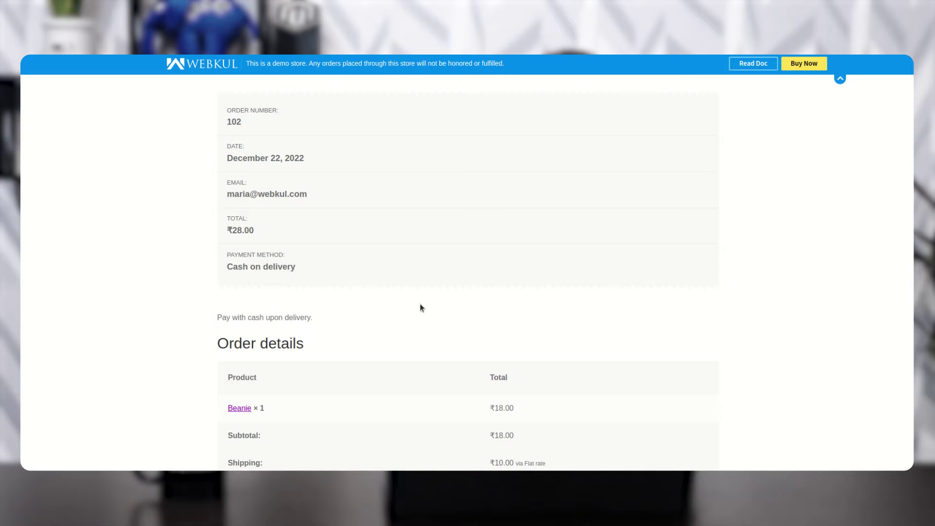
scroll(421, 308, "down", 6)
scroll(421, 308, "up", 10)
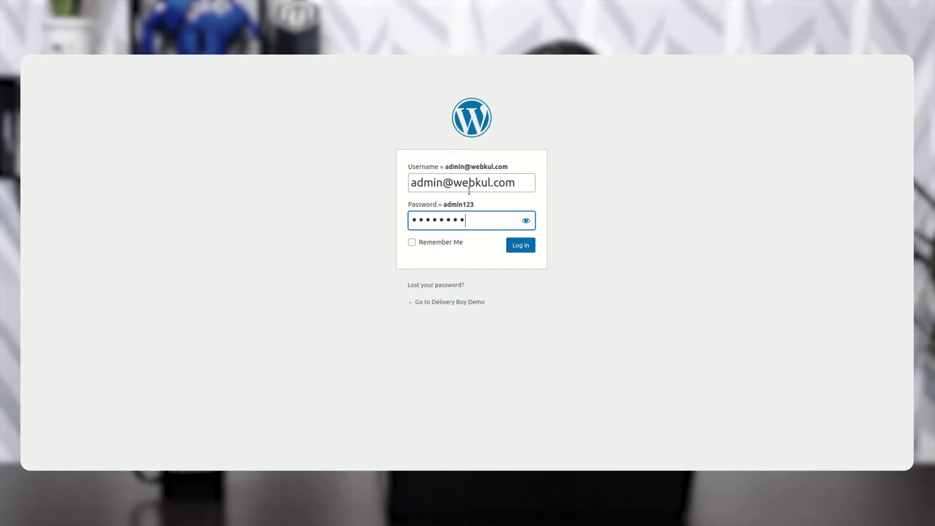
Step: Log in to admin, open the Delivery Boy Orders list, and open order #102
left_click(526, 246)
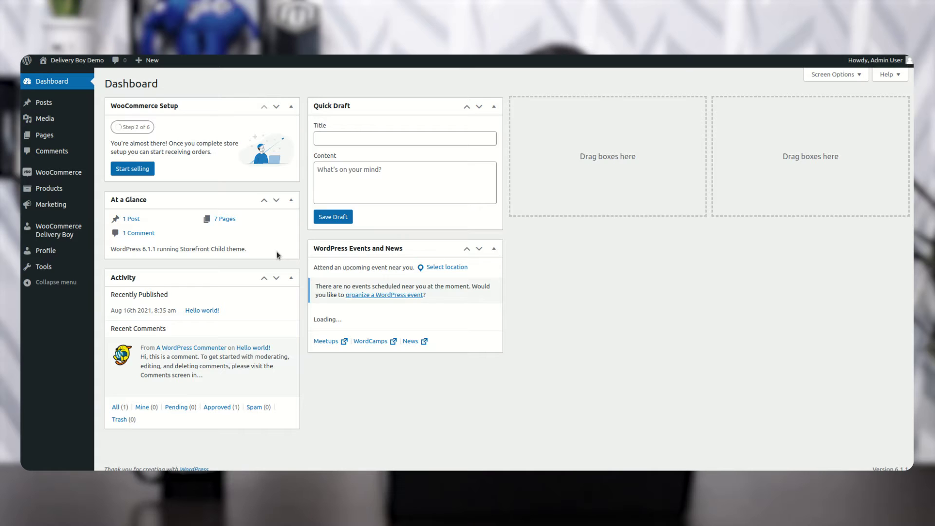
mouse_move(38, 98)
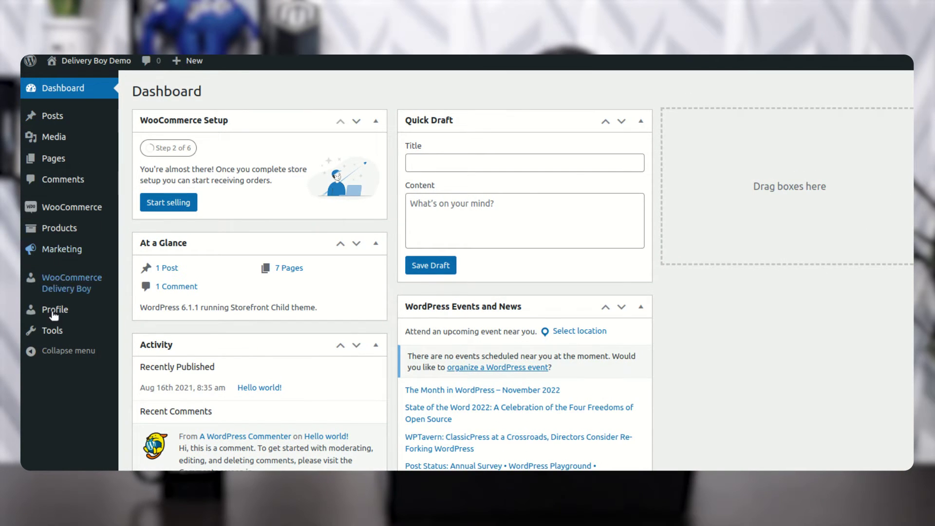
mouse_move(72, 274)
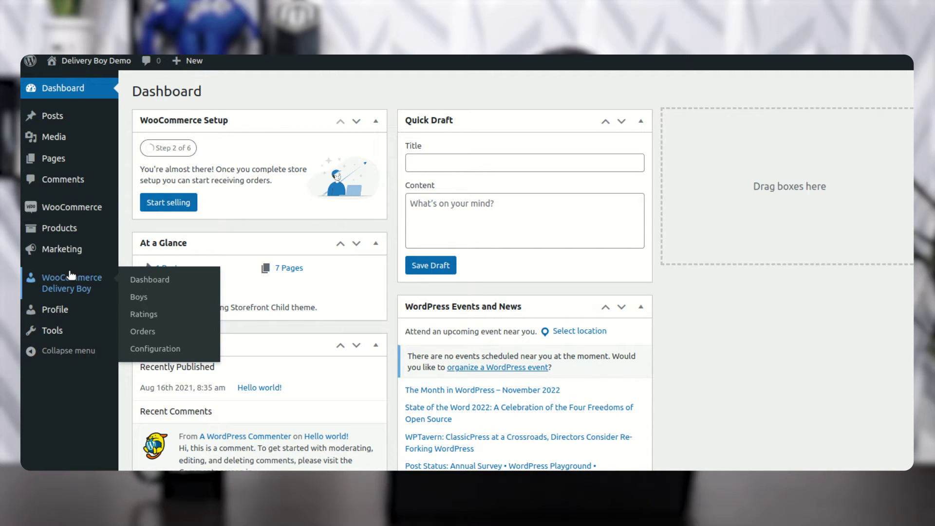
left_click(135, 332)
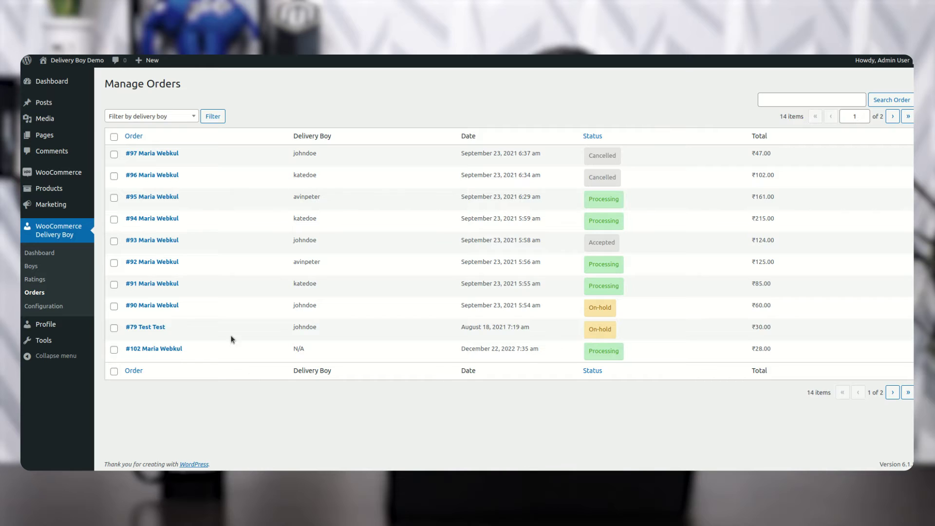
left_click(148, 350)
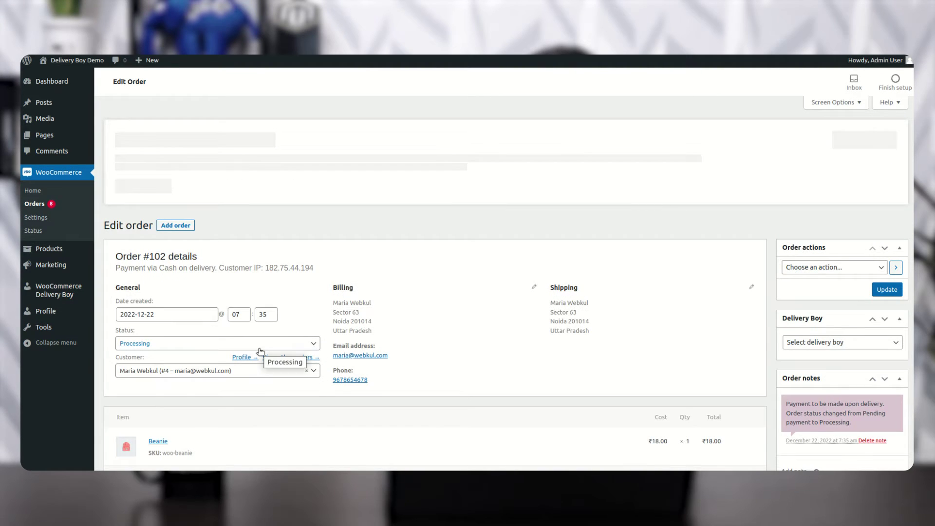
Step: Set order #102's Delivery Boy to johndoe and save the order
scroll(261, 352, "down", 3)
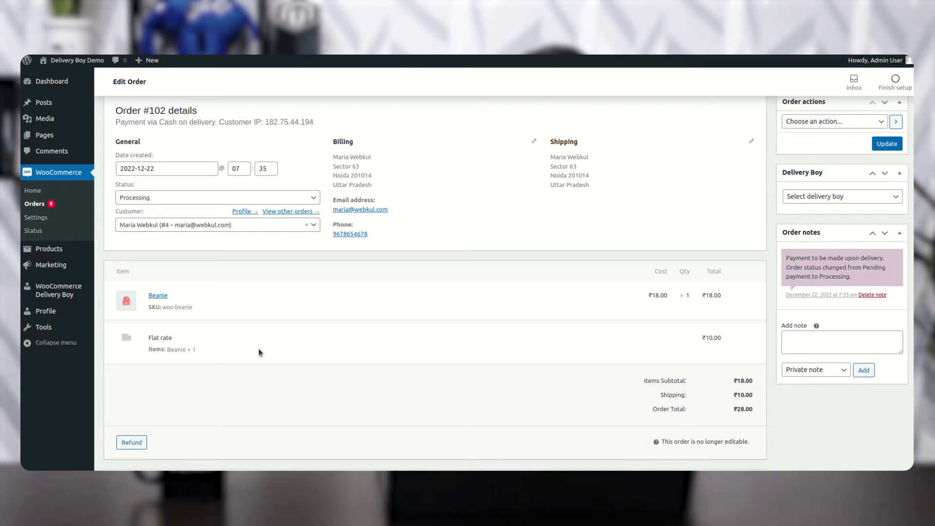
scroll(267, 200, "down", 3)
scroll(267, 200, "up", 4)
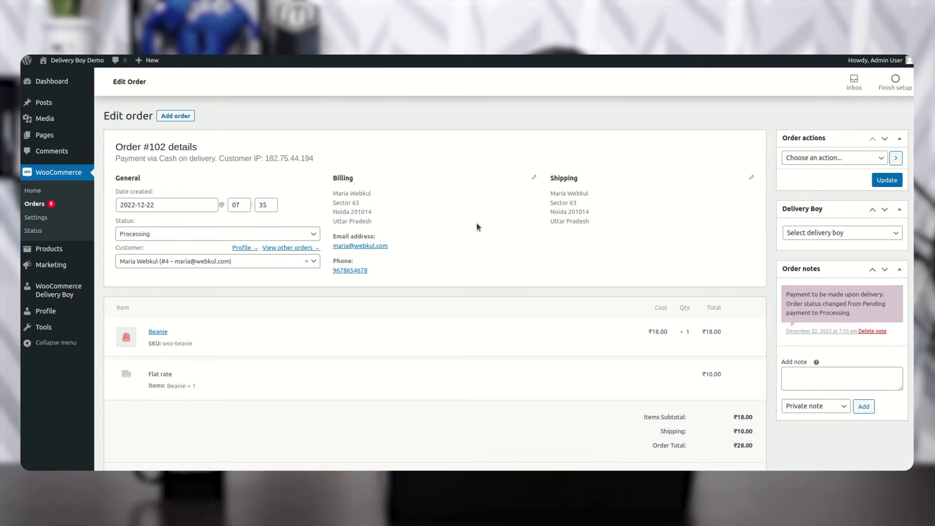
scroll(484, 238, "down", 6)
scroll(484, 238, "down", 2)
scroll(484, 239, "up", 9)
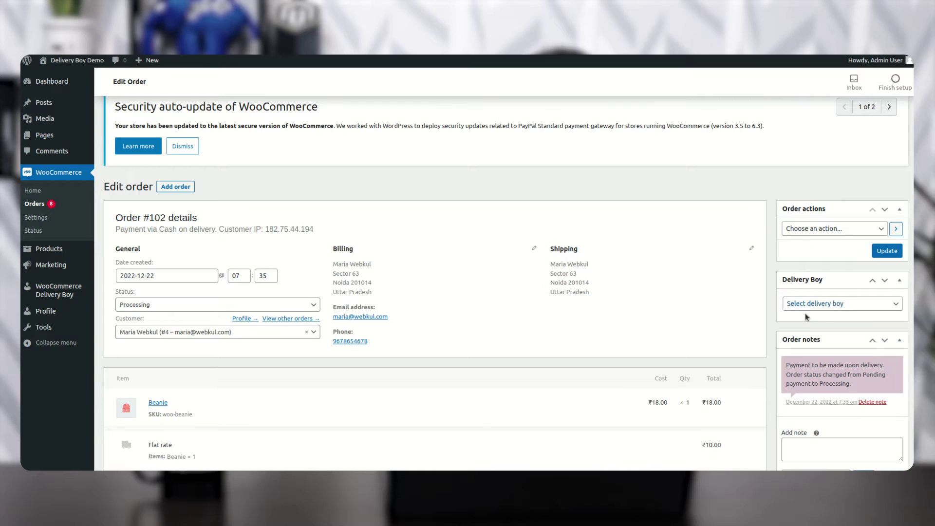
left_click(836, 311)
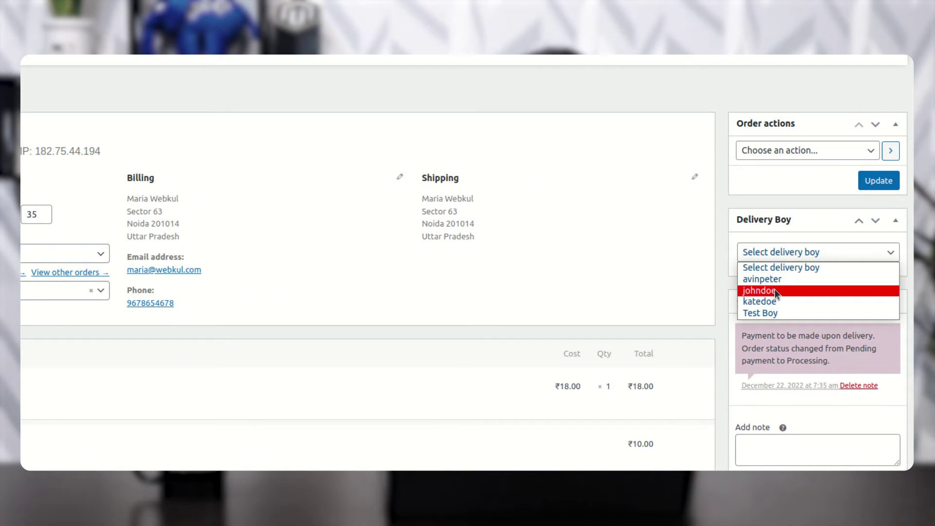
left_click(774, 290)
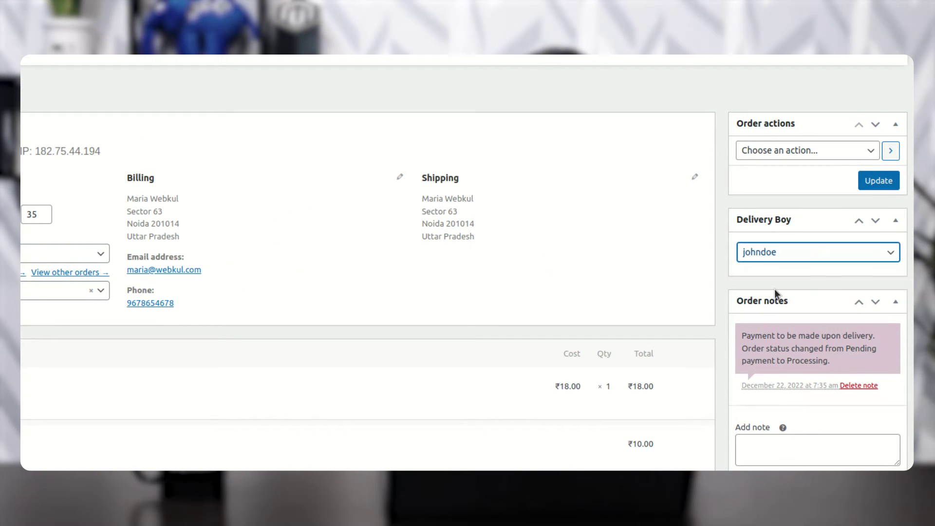
left_click(878, 182)
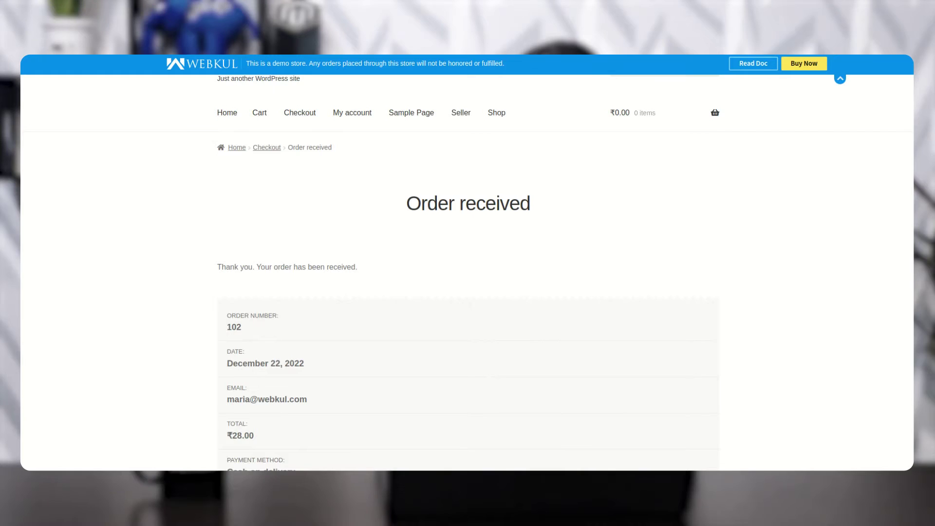
Step: Scroll through the storefront's Order received page for order #102
scroll(505, 362, "down", 8)
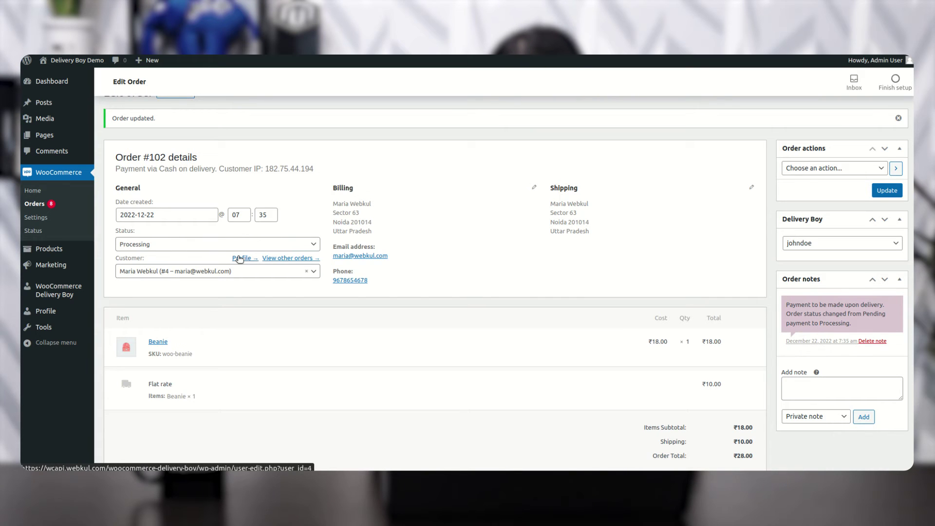
Step: On the Delivery Boy dashboard, view the monthly and yearly order graphs, then the Sales Graph
mouse_move(95, 251)
mouse_move(61, 289)
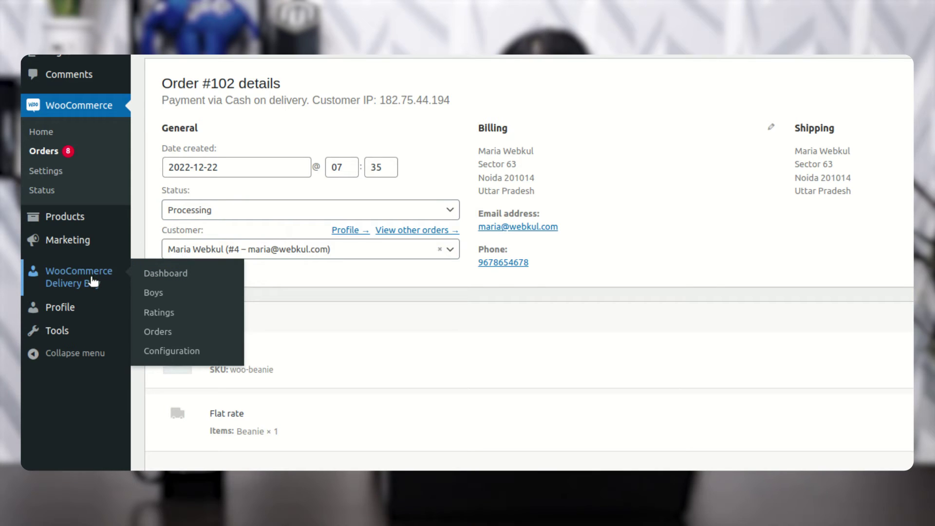
left_click(168, 273)
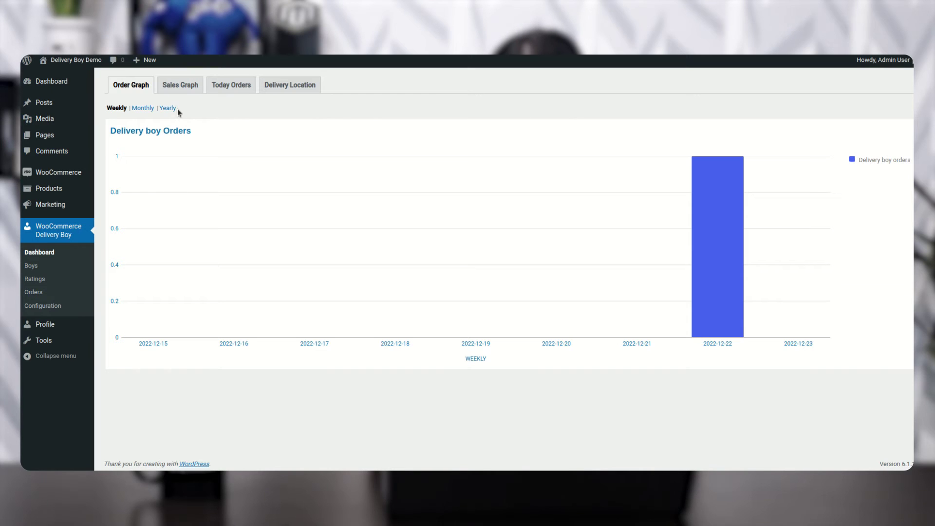
left_click(141, 109)
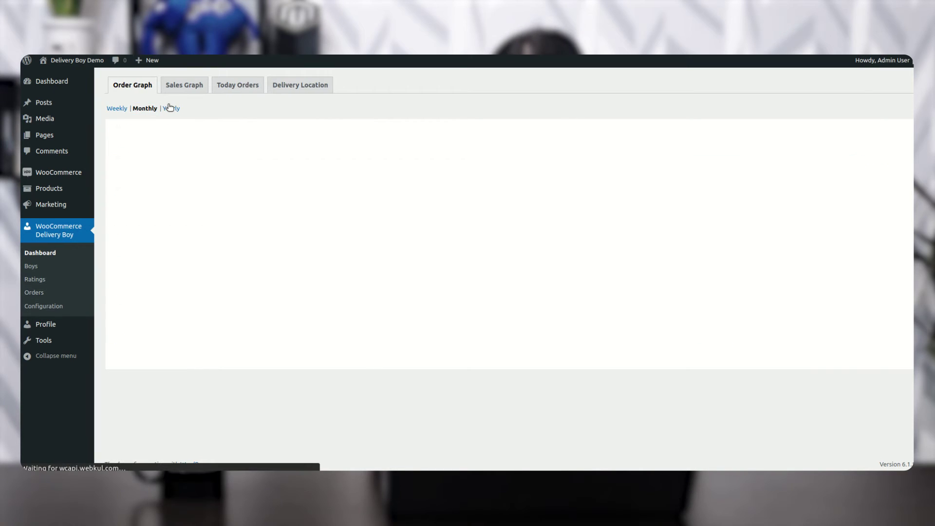
left_click(171, 108)
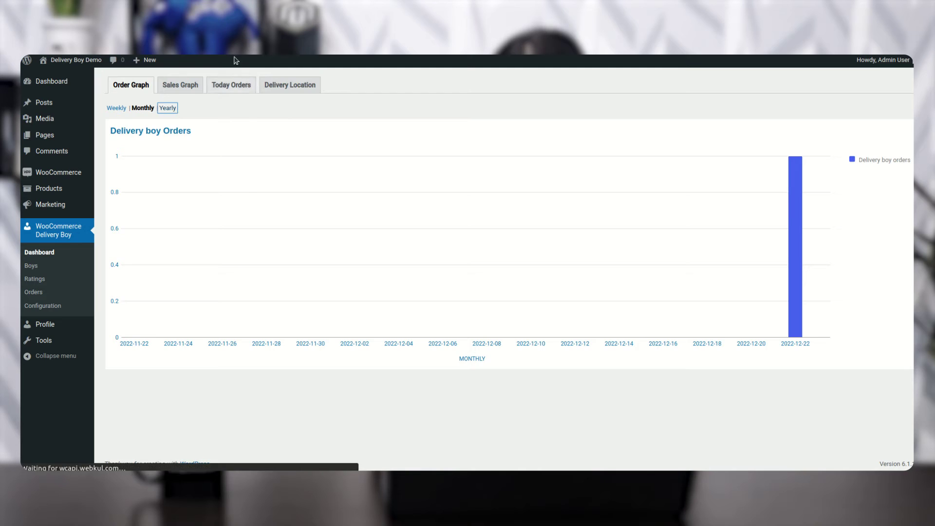
left_click(184, 86)
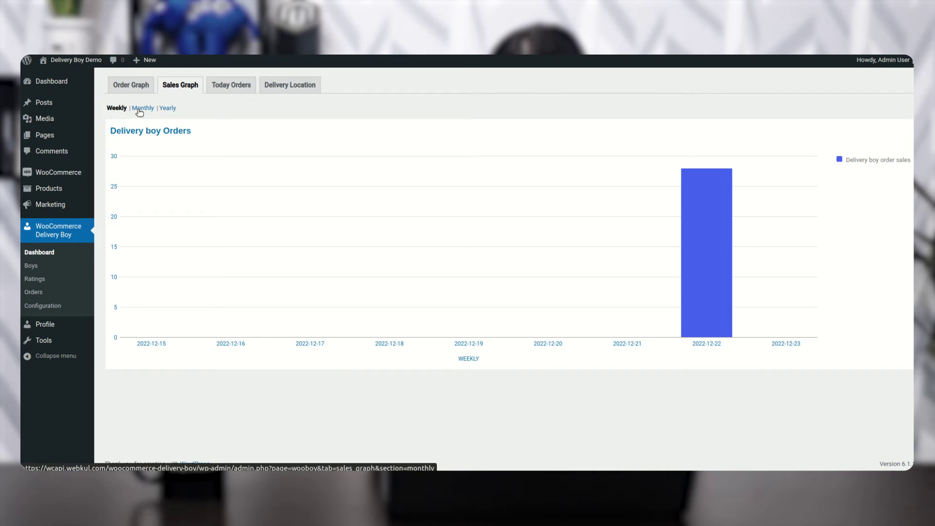
Step: View the monthly sales graph, delivery locations, and today's orders showing #102 for johndoe
left_click(146, 109)
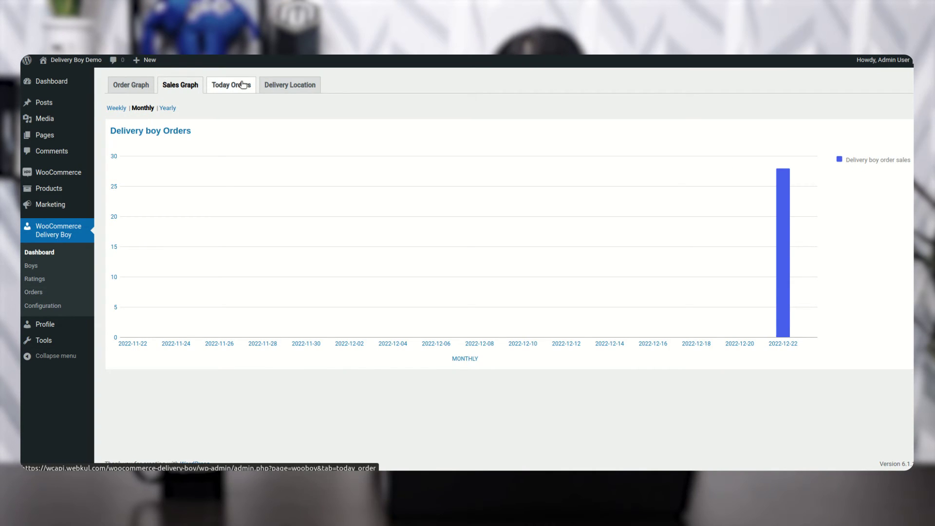
left_click(242, 84)
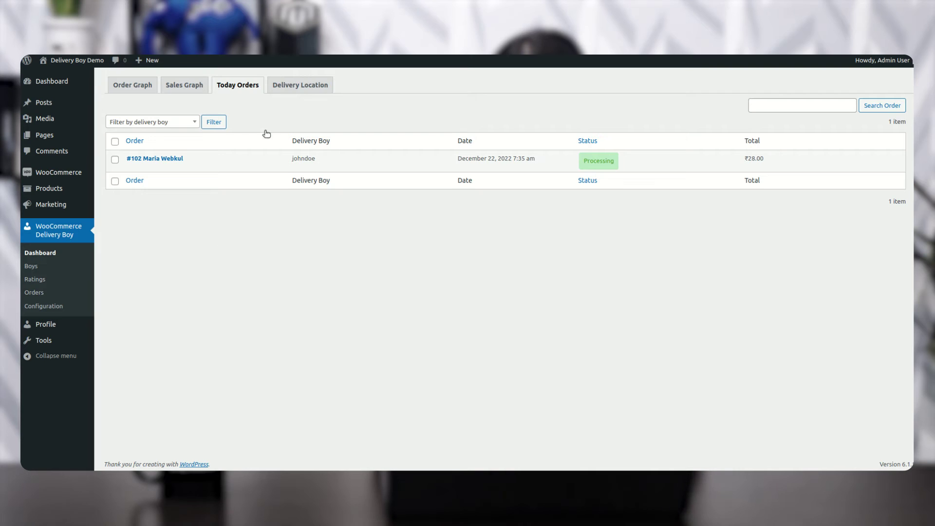
left_click(307, 92)
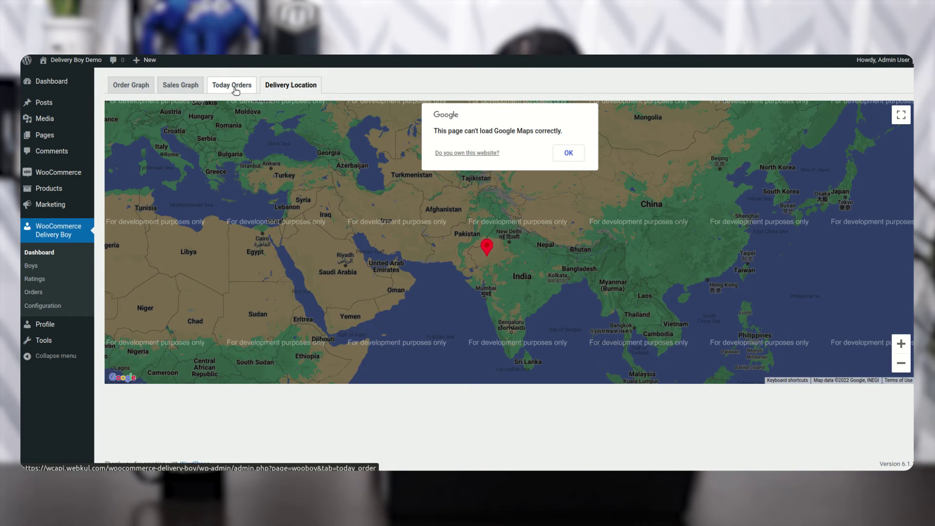
left_click(233, 86)
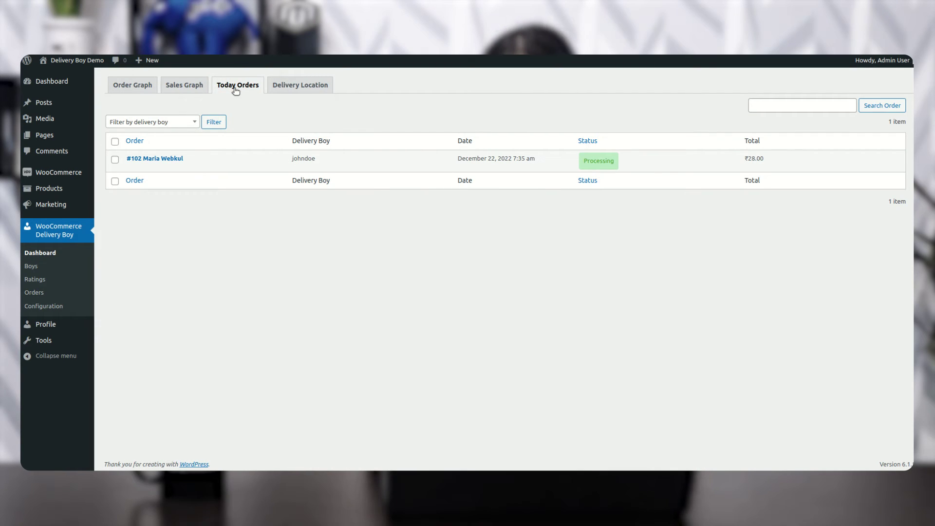
left_click(31, 267)
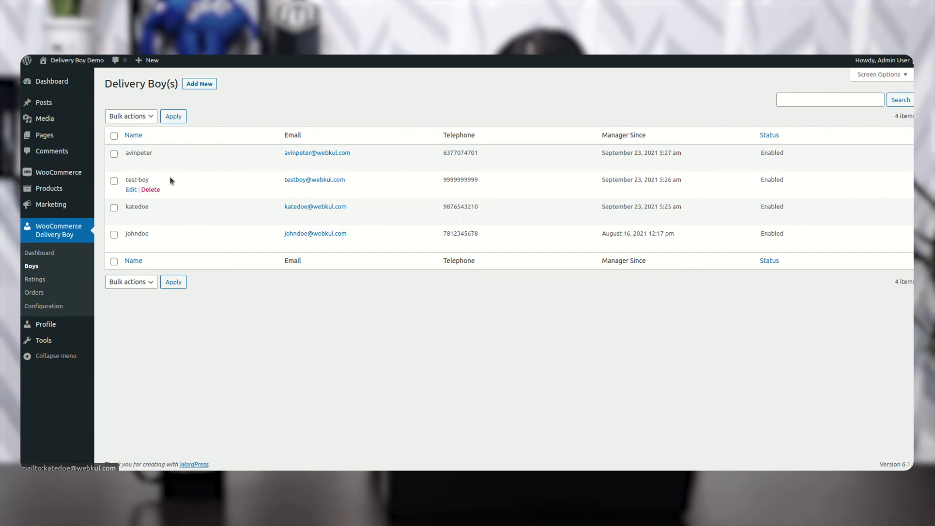
Step: Check the delivery boys' Bulk actions, then start an empty Add Delivery Boy form
left_click(143, 122)
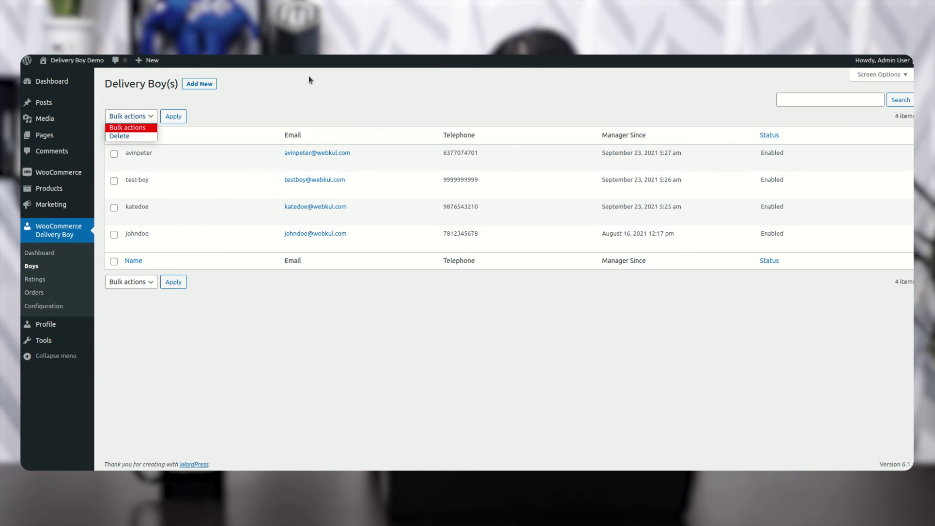
left_click(211, 86)
left_click(211, 85)
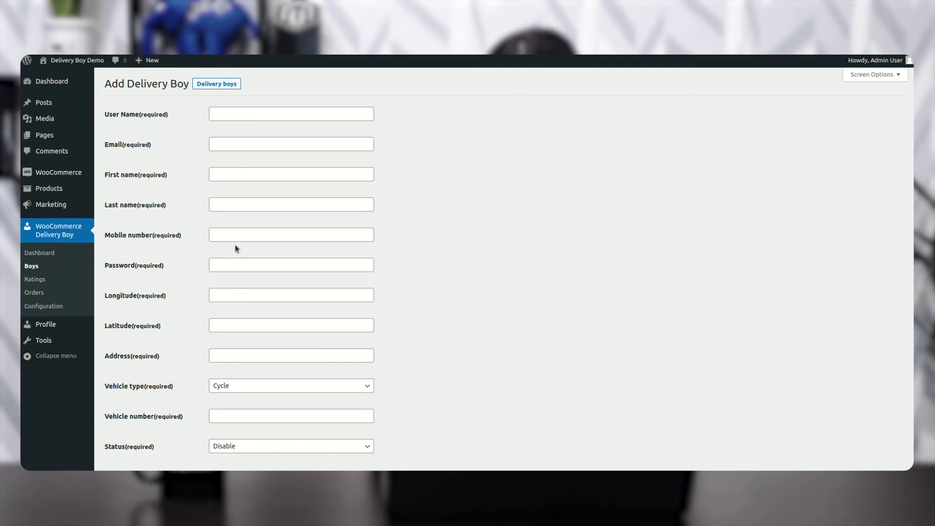
Step: Scroll the Add Delivery Boy form down to the Create Delivery boy button and back up
scroll(239, 301, "down", 2)
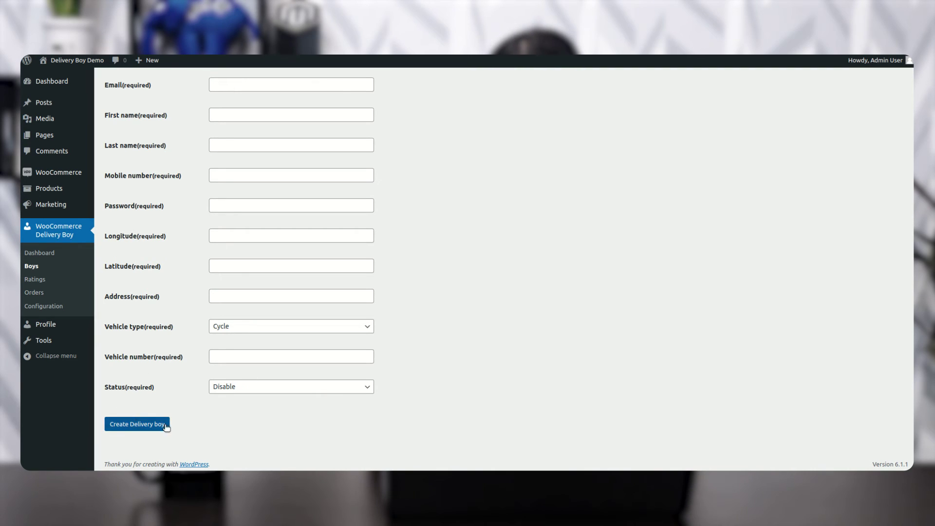
scroll(291, 287, "up", 2)
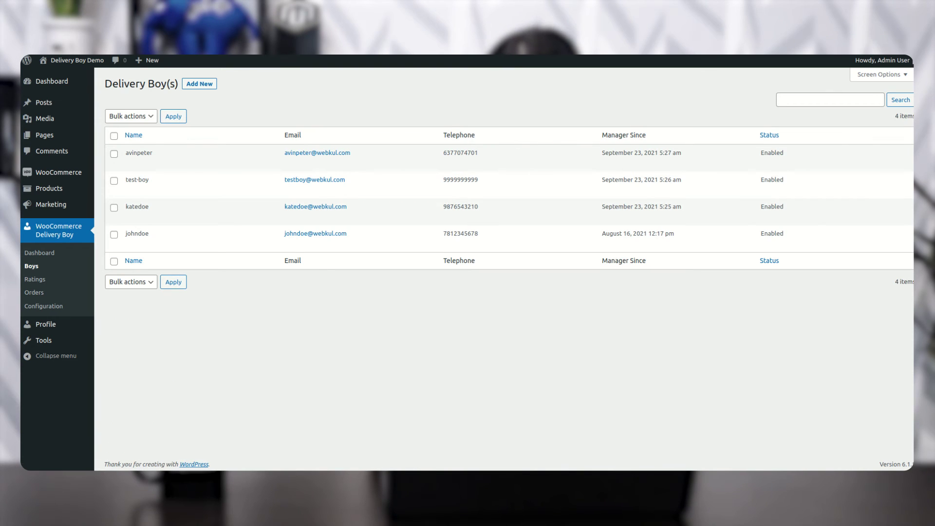
Step: Check the empty Ratings page, then view the orders list showing #102 assigned to johndoe
left_click(30, 281)
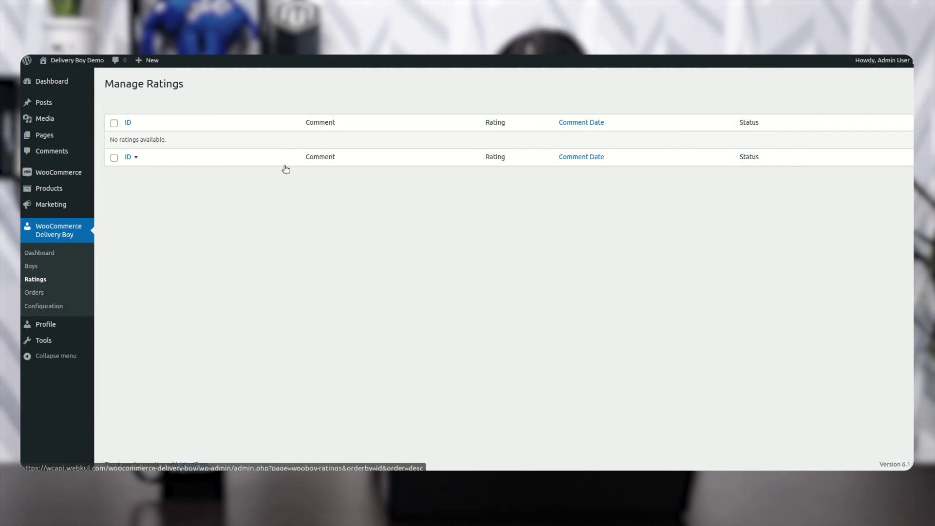
left_click(32, 295)
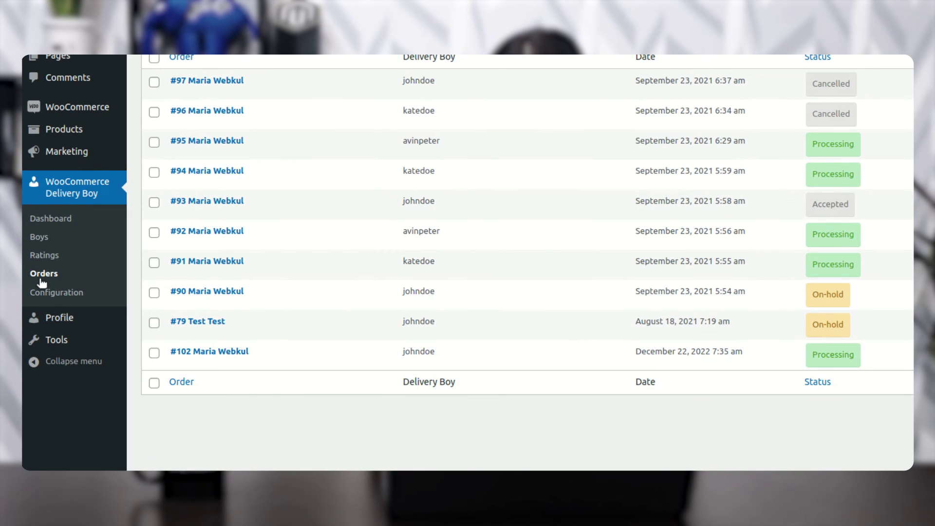
left_click_drag(250, 360, 451, 0)
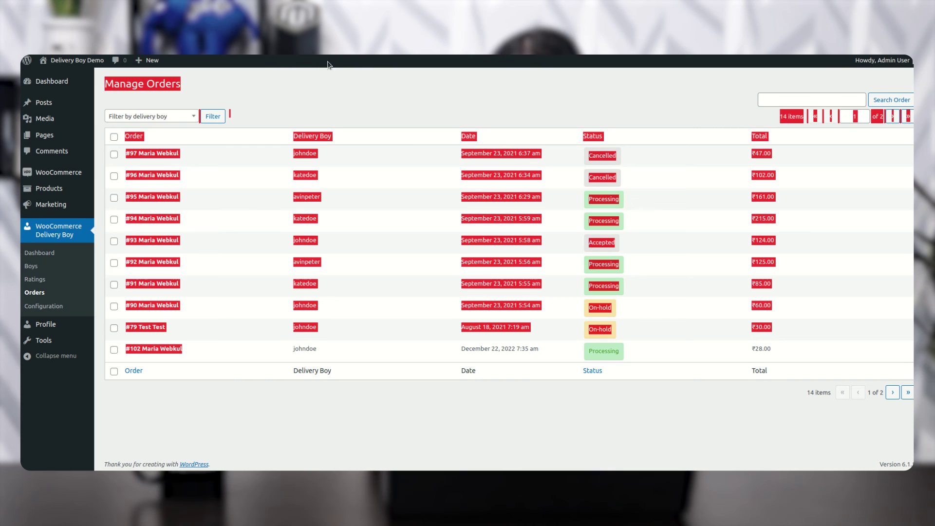
left_click(333, 398)
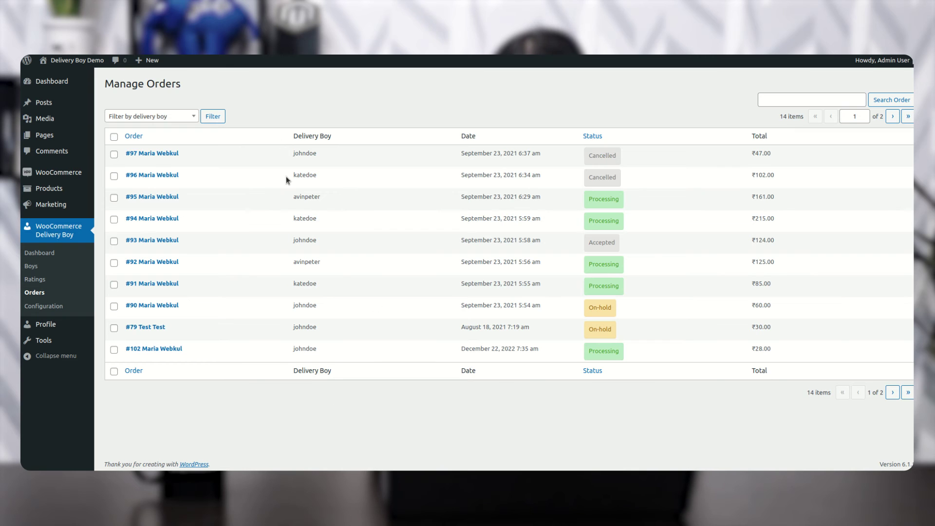
left_click(184, 117)
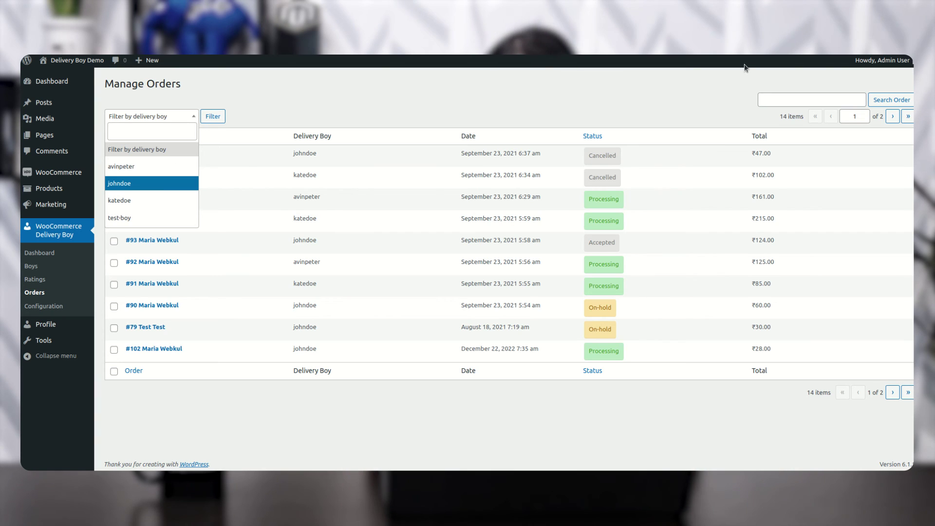
left_click(772, 95)
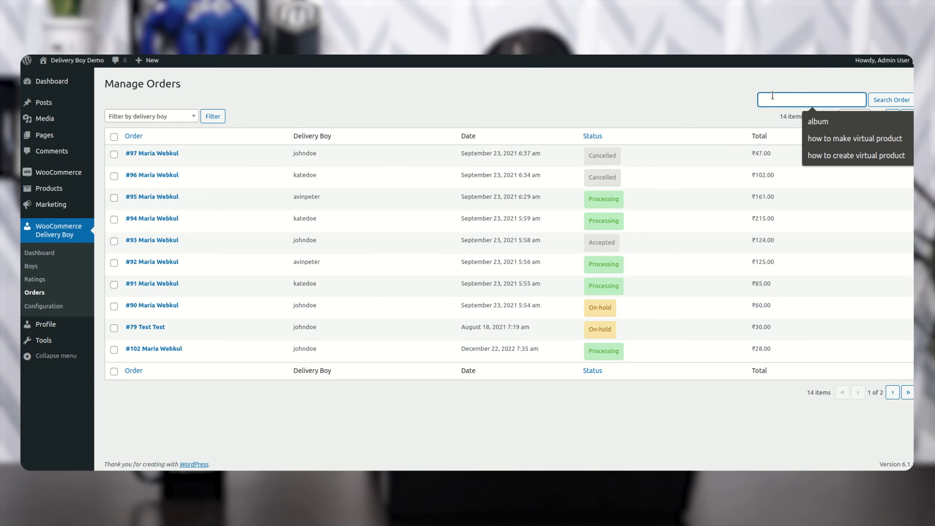
left_click(30, 309)
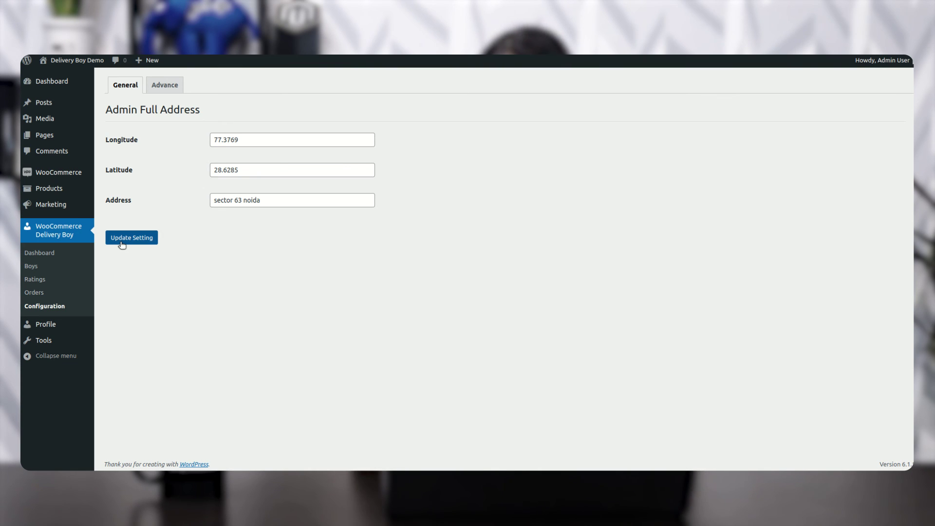
Step: Show the Advance configuration: API, notification and map keys, 10 km range, allowed shipping methods
left_click(166, 85)
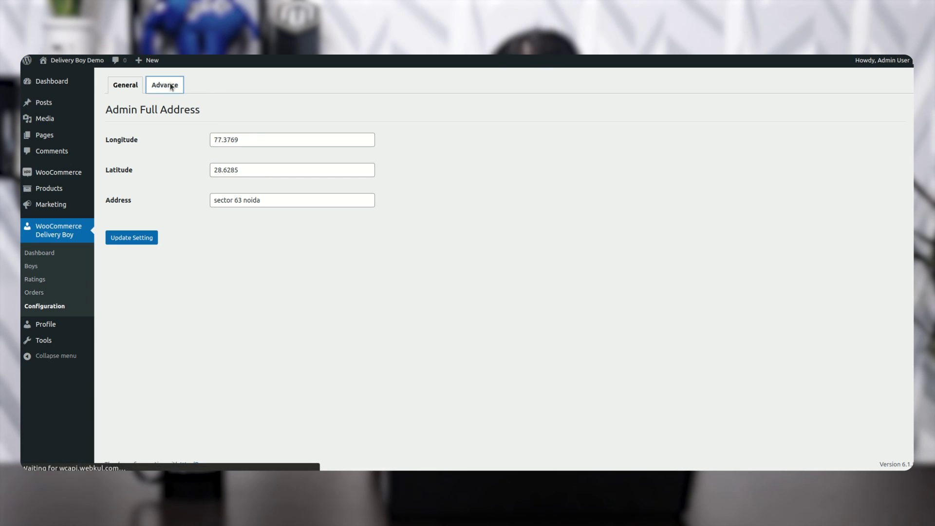